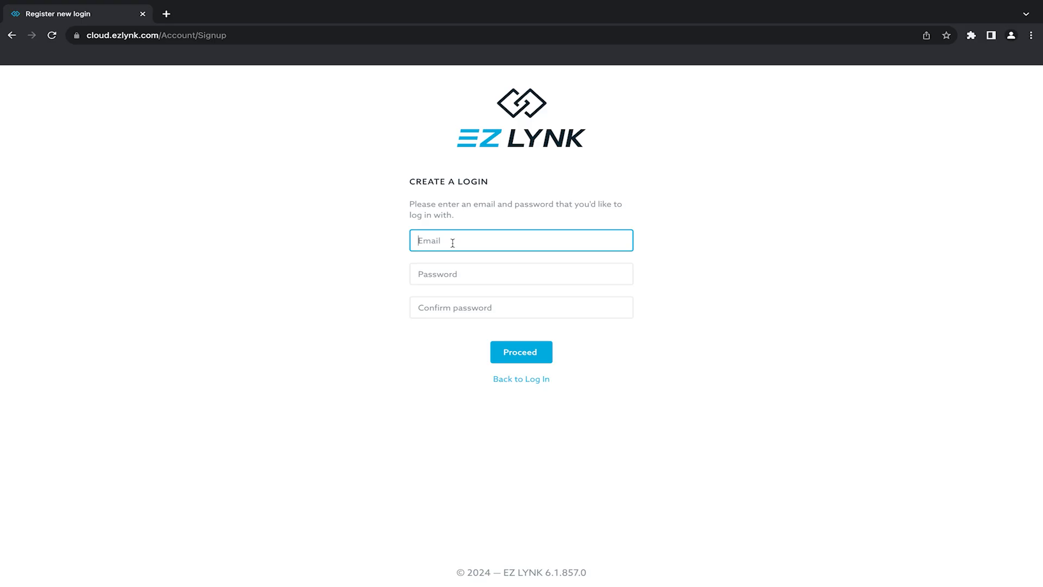
- Enter the login e-mail and the same password twice, then submit the new login
{"action": "key", "text": "Tab"}
{"action": "type", "text": "••••••••••"}
{"action": "key", "text": "Tab"}
{"action": "type", "text": "••••••••••"}
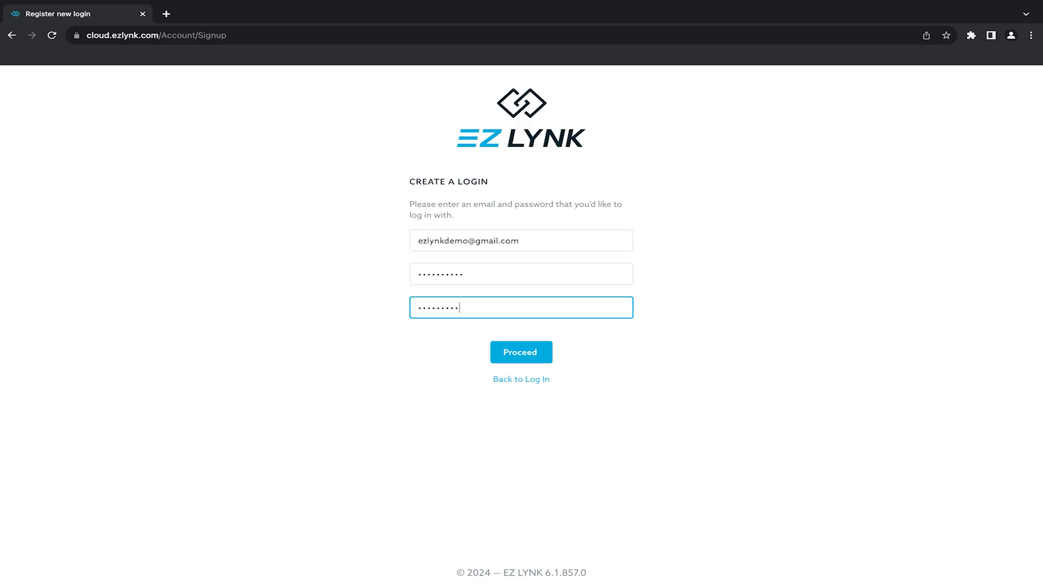
{"action": "left_click", "coordinate": [519, 363]}
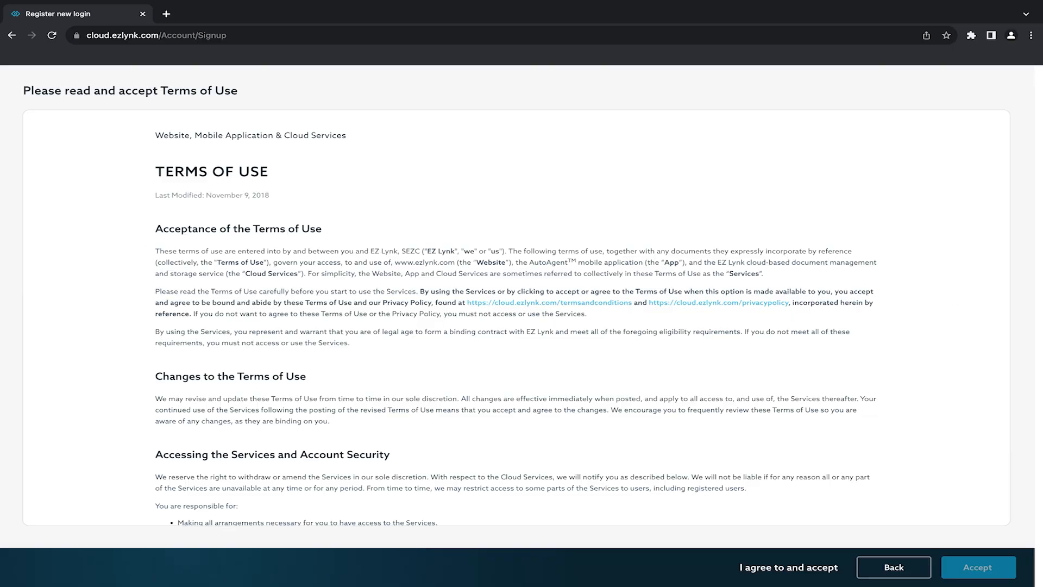
- Scroll through and accept both the Terms of Use and the Privacy Policy
{"action": "scroll", "coordinate": [1009, 384], "scroll_direction": "down", "scroll_amount": 5}
{"action": "scroll", "coordinate": [1009, 384], "scroll_direction": "down", "scroll_amount": 20}
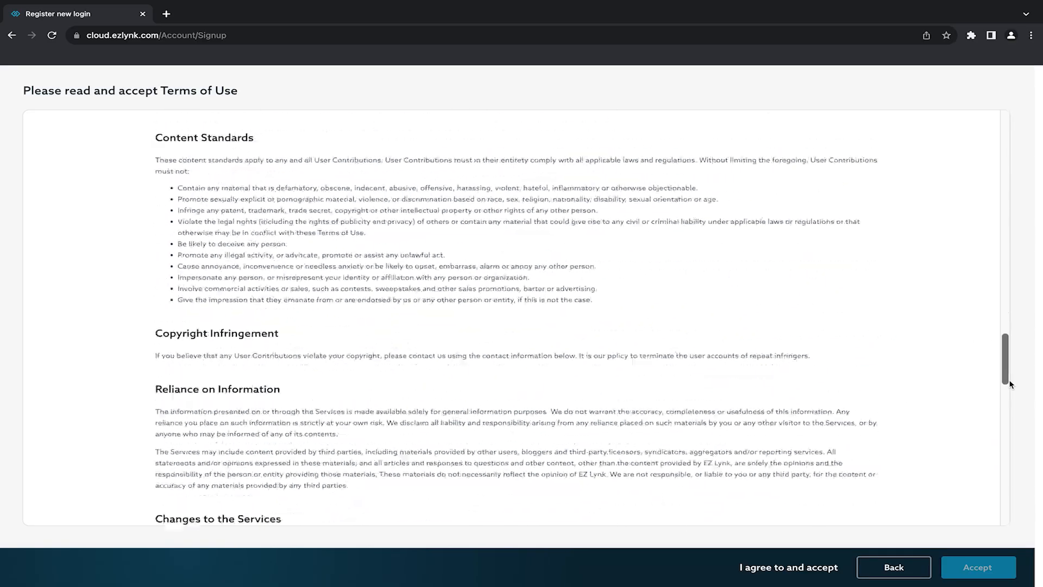
{"action": "left_click", "coordinate": [999, 564]}
{"action": "scroll", "coordinate": [1001, 510], "scroll_direction": "down", "scroll_amount": 10}
{"action": "scroll", "coordinate": [1001, 511], "scroll_direction": "down", "scroll_amount": 10}
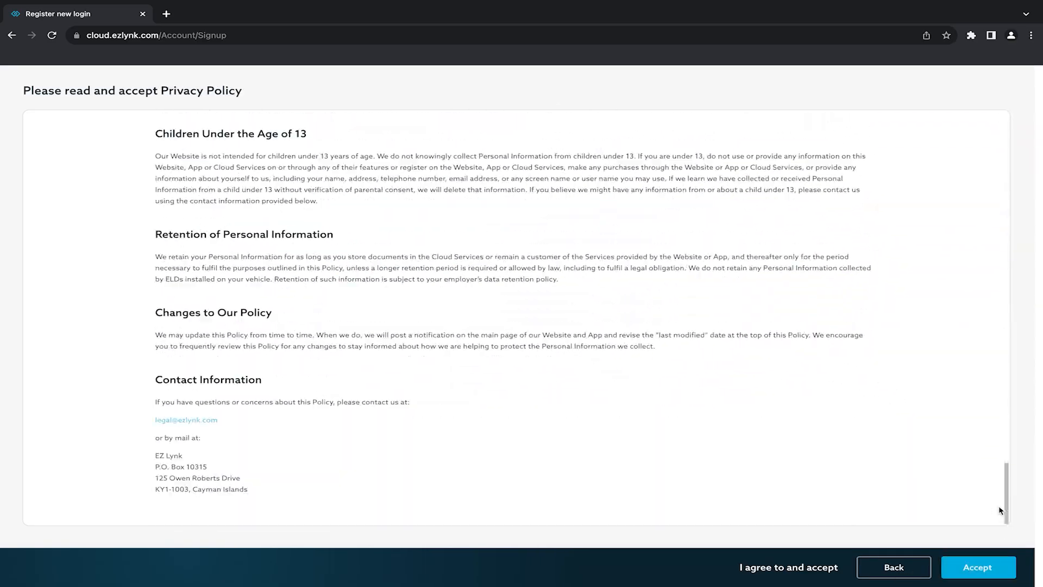
{"action": "left_click", "coordinate": [988, 567]}
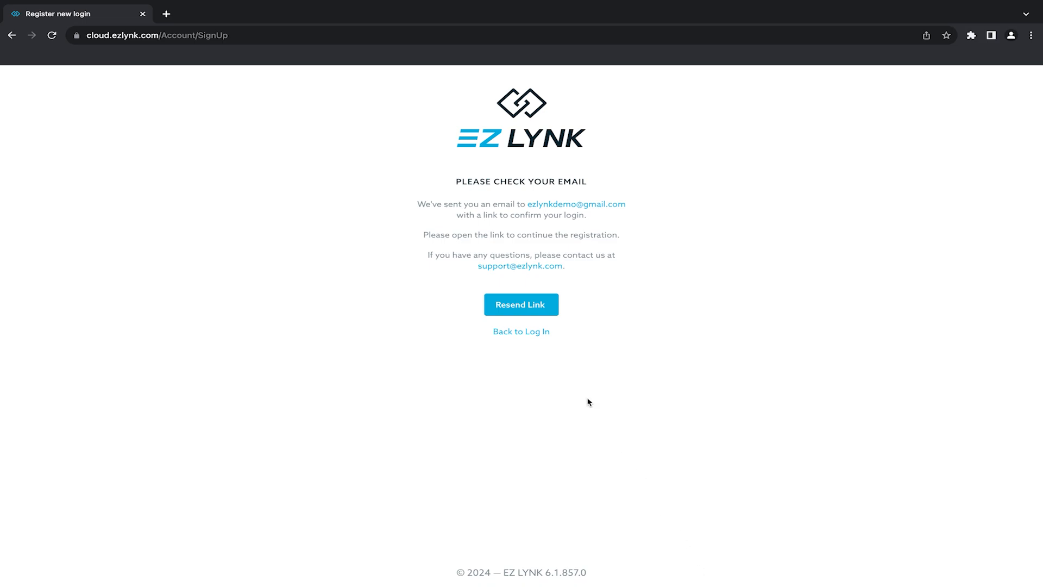
- Return to log-in, sign in with the autofilled credentials, and enter the Fleet Manager portal
{"action": "left_click", "coordinate": [530, 334]}
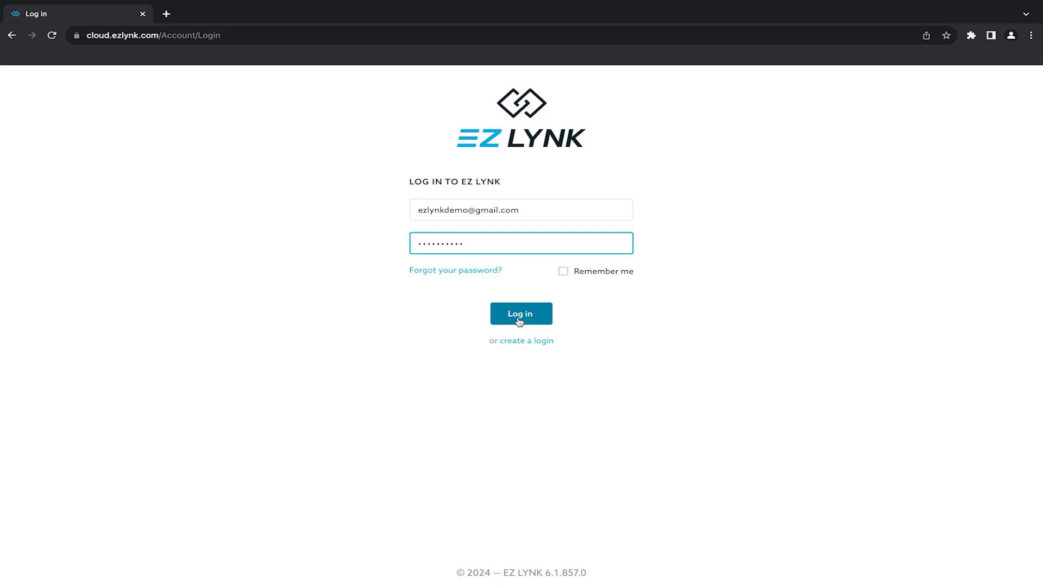
{"action": "left_click", "coordinate": [519, 320]}
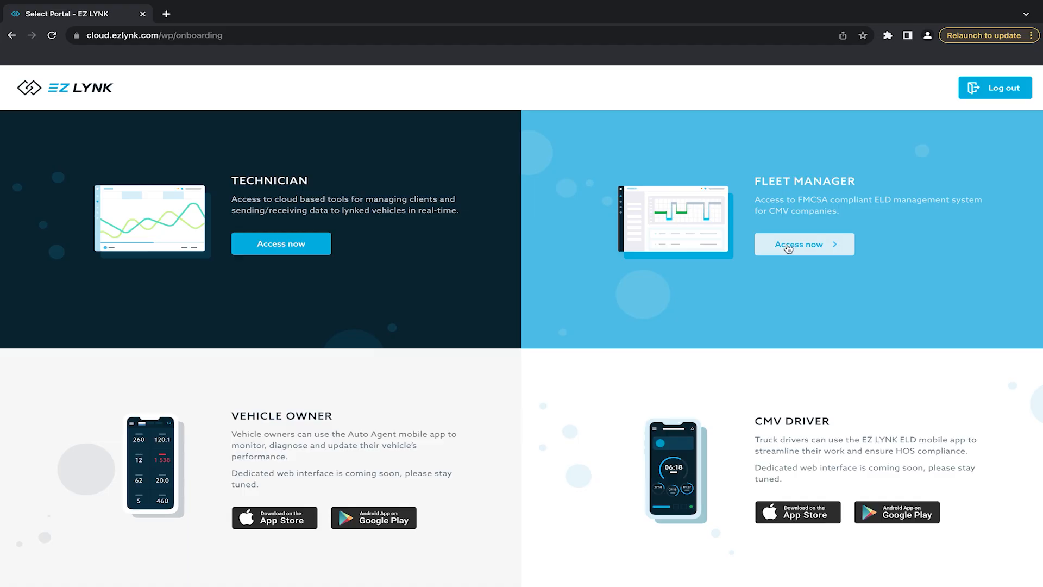
{"action": "left_click", "coordinate": [789, 245]}
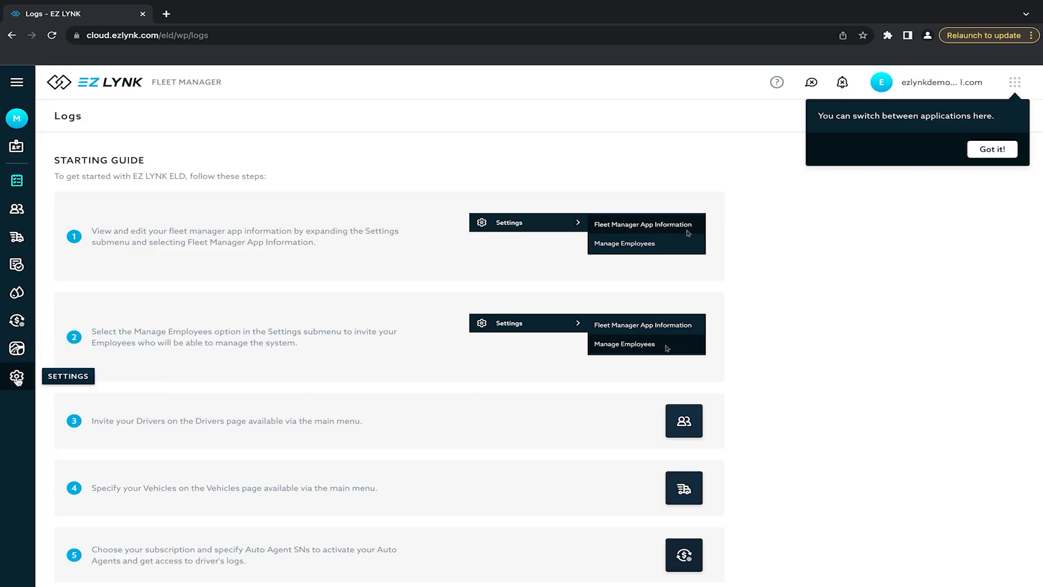
- Submit the Settings > Fleet Manager App Information form, naming the fleet EZ LYNK DEMO FLEET
{"action": "left_click", "coordinate": [18, 379]}
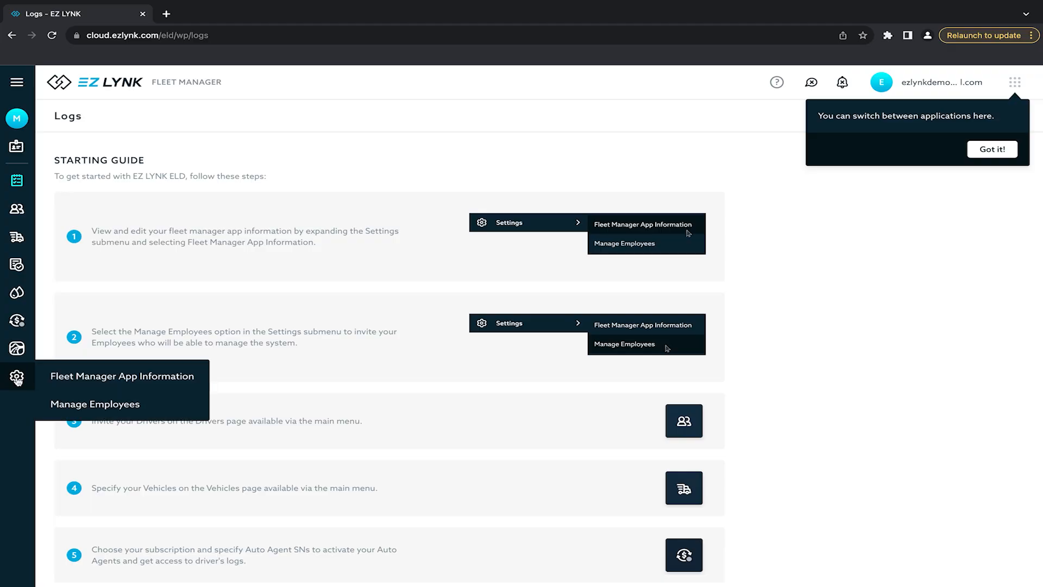
{"action": "left_click", "coordinate": [69, 382]}
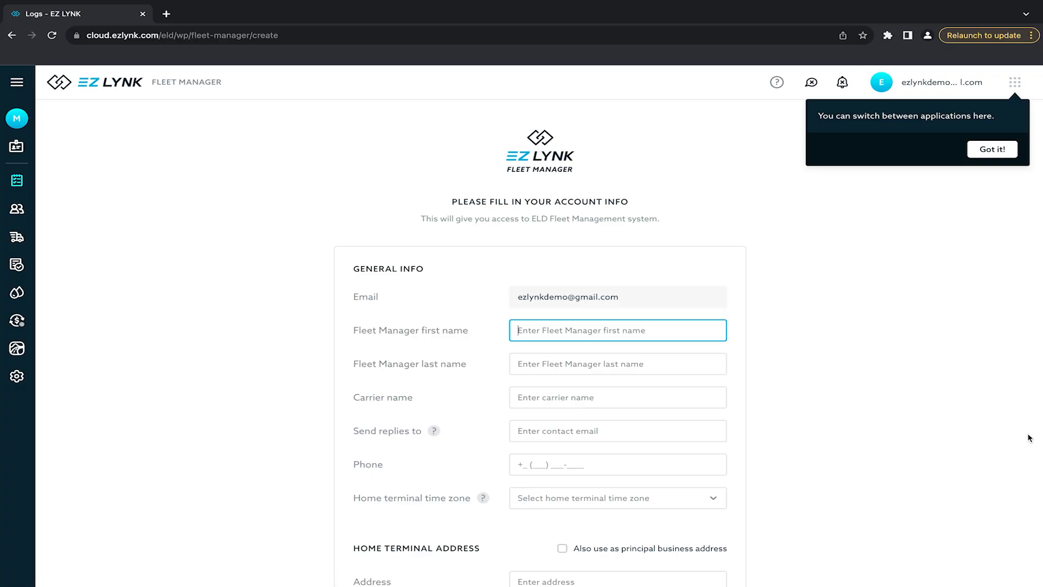
{"action": "left_click", "coordinate": [991, 149]}
{"action": "scroll", "coordinate": [1035, 359], "scroll_direction": "down", "scroll_amount": 2}
{"action": "scroll", "coordinate": [1035, 359], "scroll_direction": "down", "scroll_amount": 8}
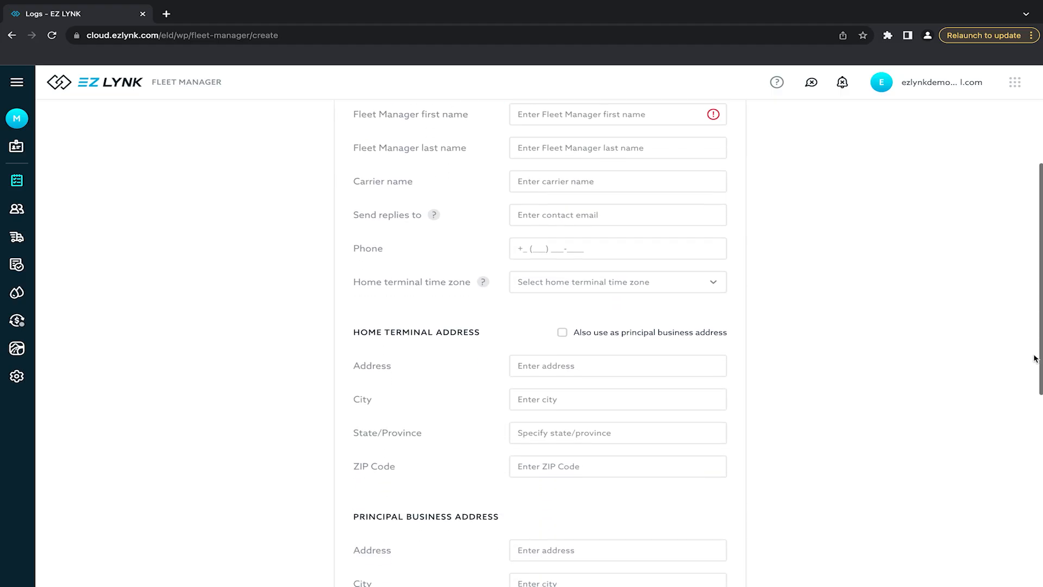
{"action": "scroll", "coordinate": [1035, 358], "scroll_direction": "down", "scroll_amount": 3}
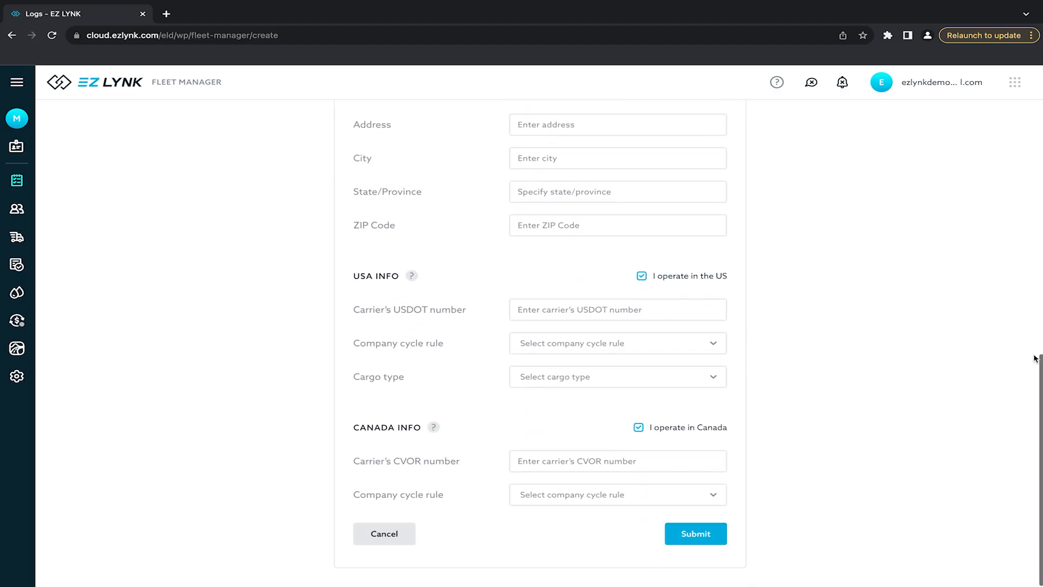
{"action": "left_click", "coordinate": [680, 535]}
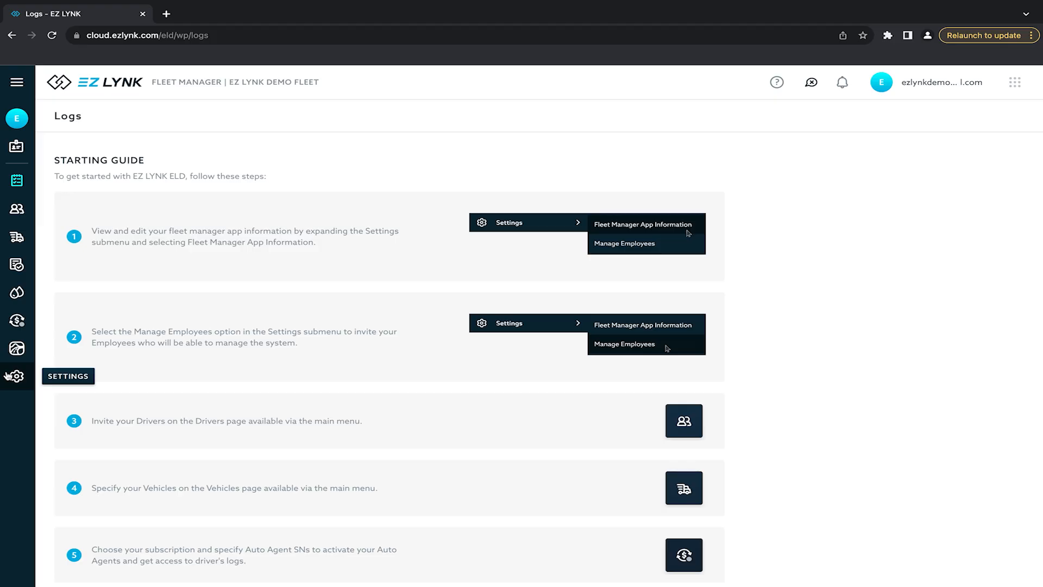
- Go to Settings > Manage Employees and start an employee invitation at the first-name field
{"action": "left_click", "coordinate": [17, 377]}
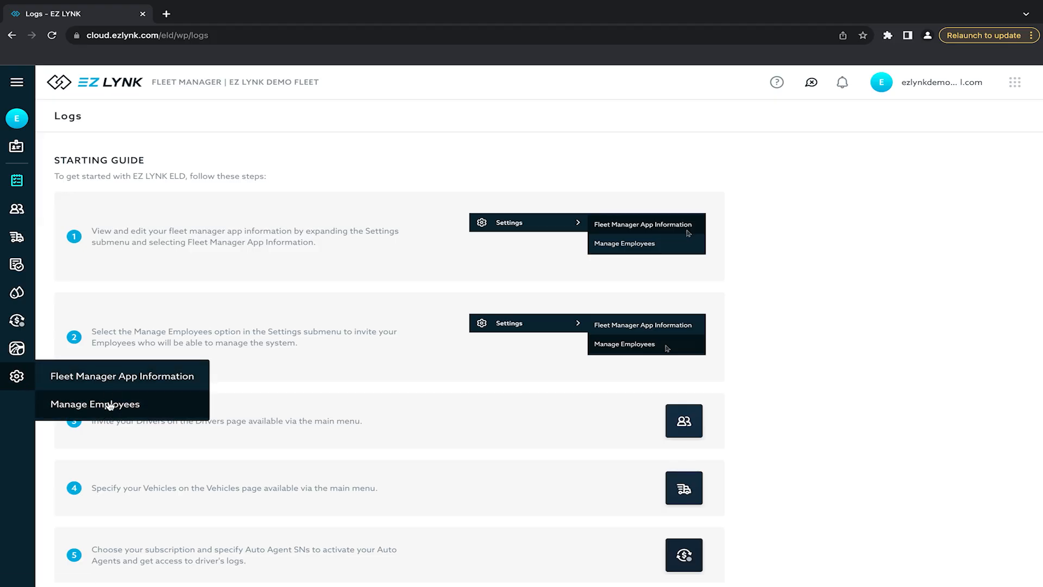
{"action": "left_click", "coordinate": [110, 405]}
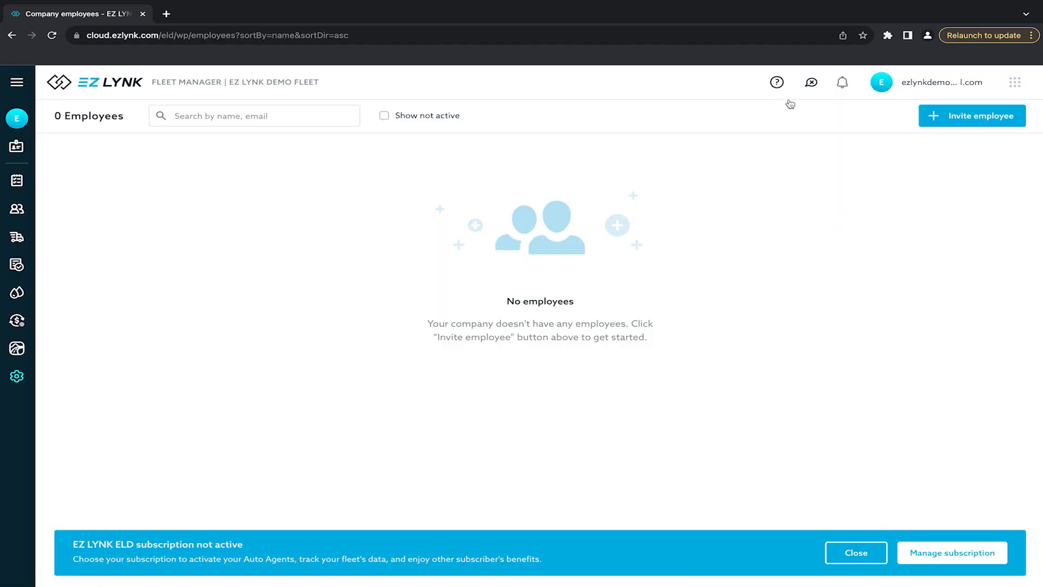
{"action": "left_click", "coordinate": [947, 122]}
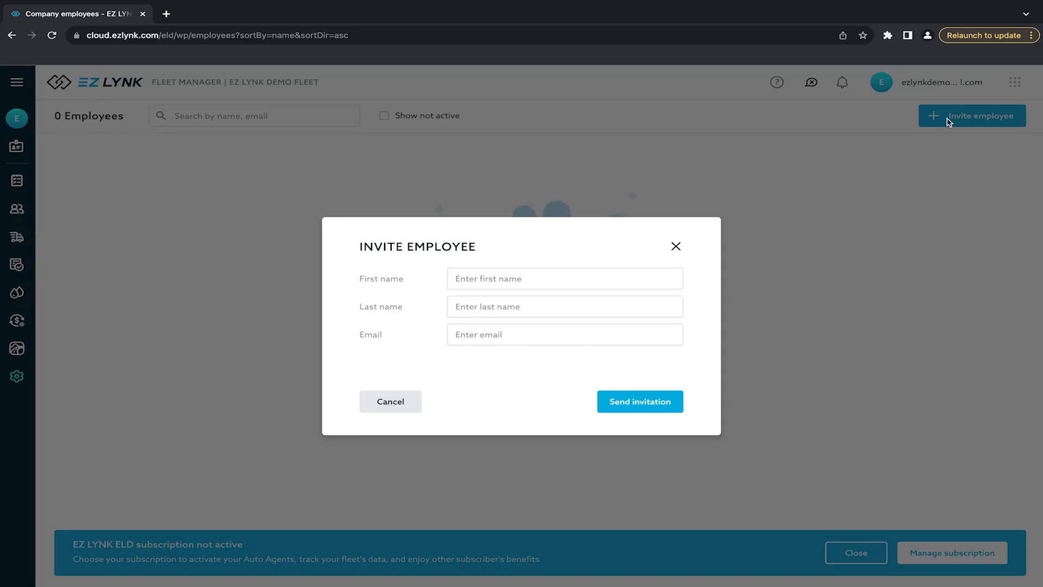
{"action": "left_click", "coordinate": [589, 283]}
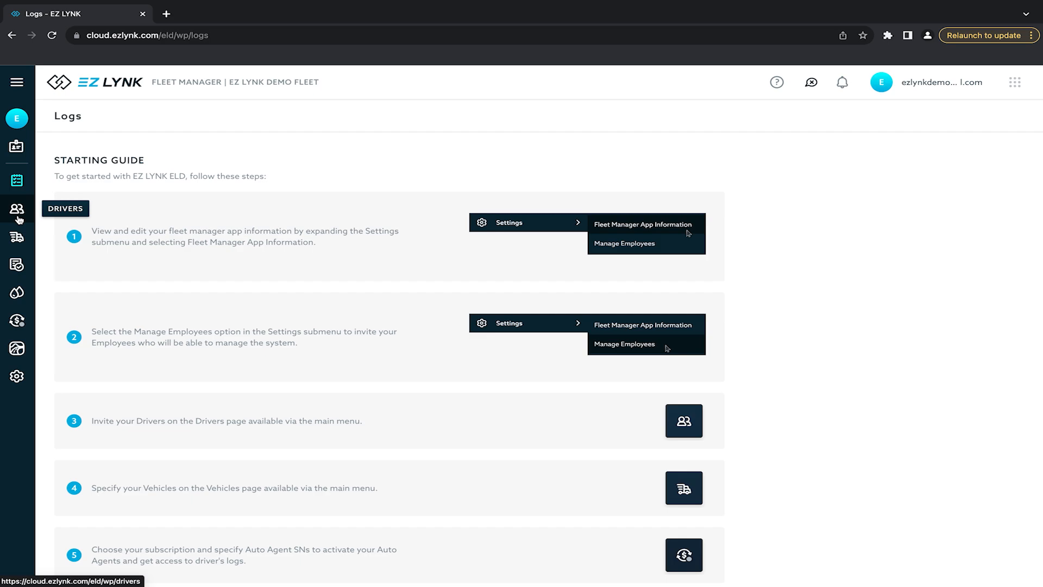
- From the Drivers list, start a new driver invitation
{"action": "left_click", "coordinate": [17, 211]}
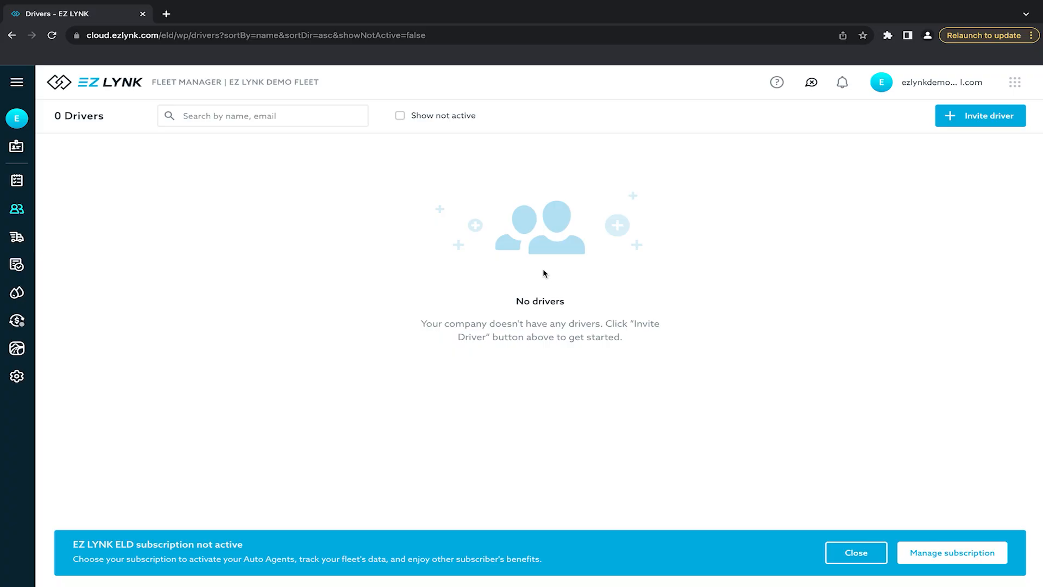
{"action": "left_click", "coordinate": [991, 117]}
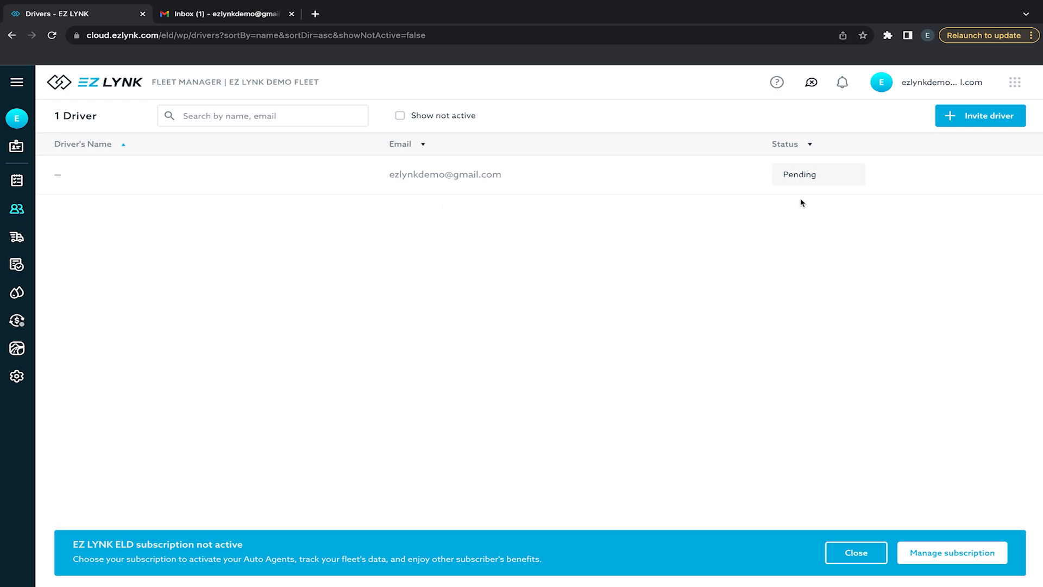
- In Gmail, open the EZ LYNK DEMO FLEET invitation and follow its registration link
{"action": "left_click", "coordinate": [239, 16]}
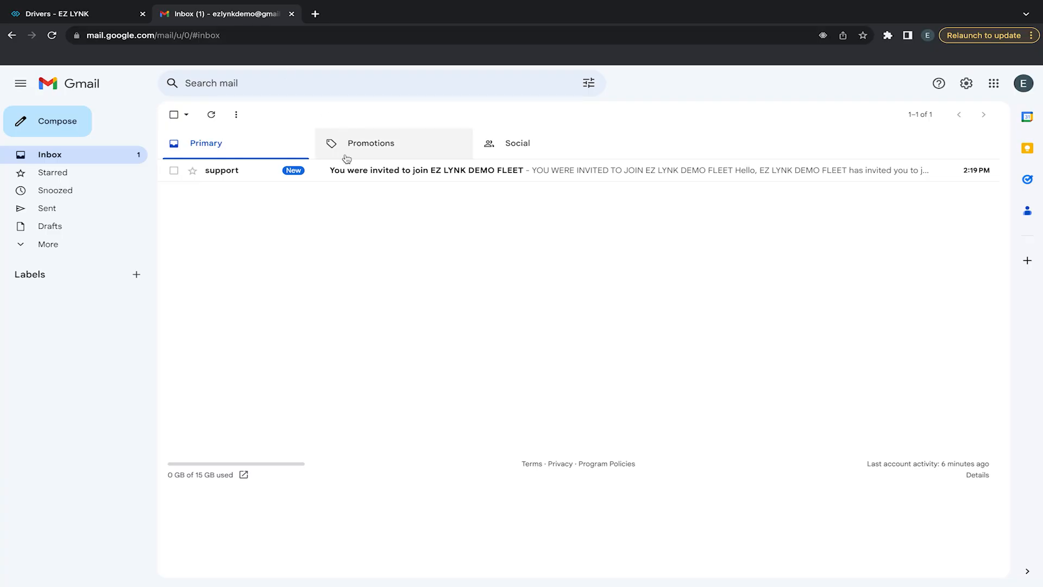
{"action": "left_click", "coordinate": [357, 173]}
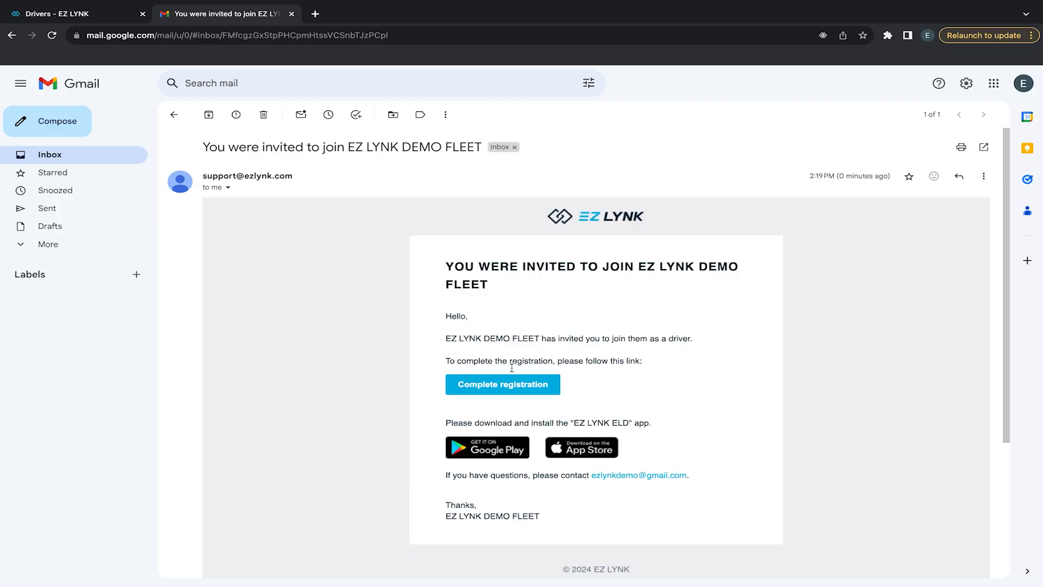
{"action": "left_click", "coordinate": [512, 388]}
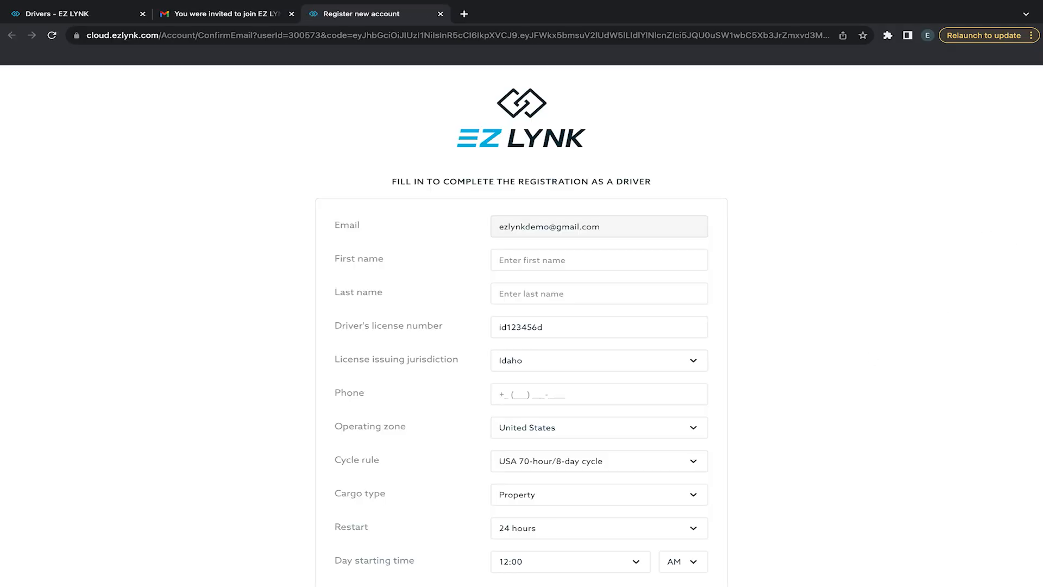
- Scroll to the bottom of the driver registration form and submit it
{"action": "scroll", "coordinate": [1041, 174], "scroll_direction": "down", "scroll_amount": 2}
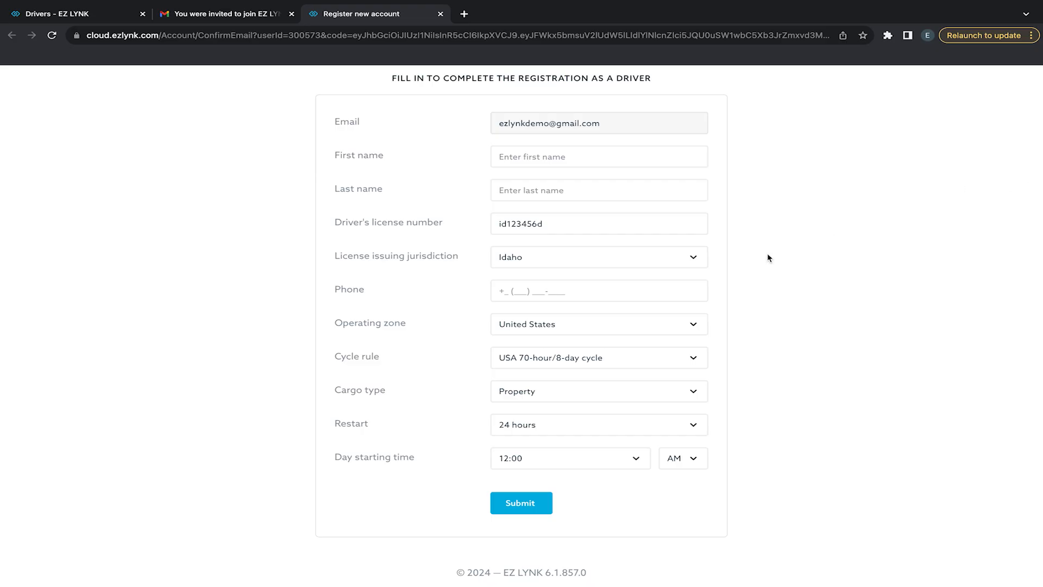
{"action": "left_click", "coordinate": [514, 508]}
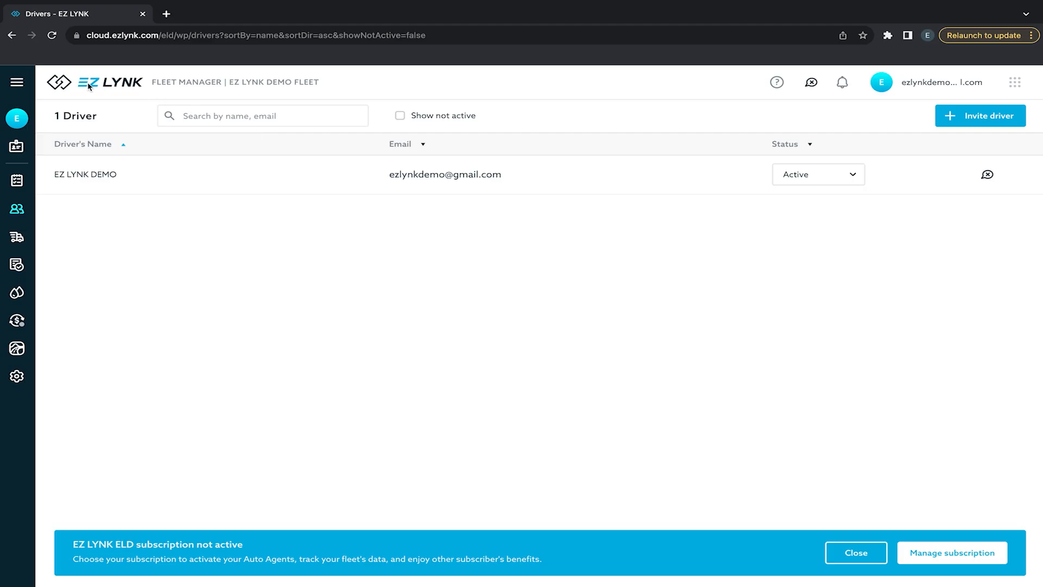
- Open EZ LYNK DEMO FLEET from the main menu, then view Vehicles and its Add vehicle form
{"action": "left_click", "coordinate": [20, 83]}
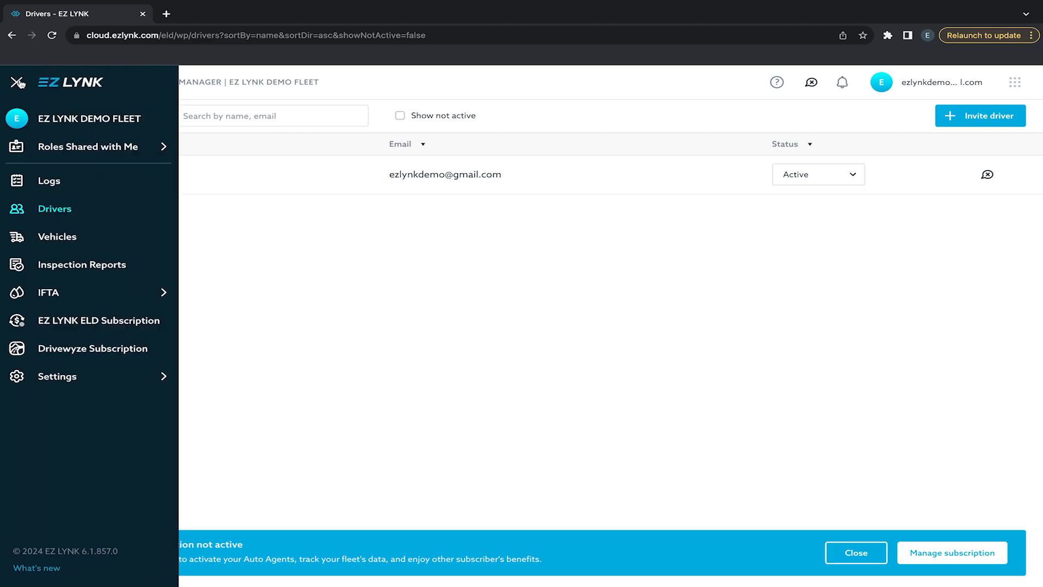
{"action": "left_click", "coordinate": [64, 121]}
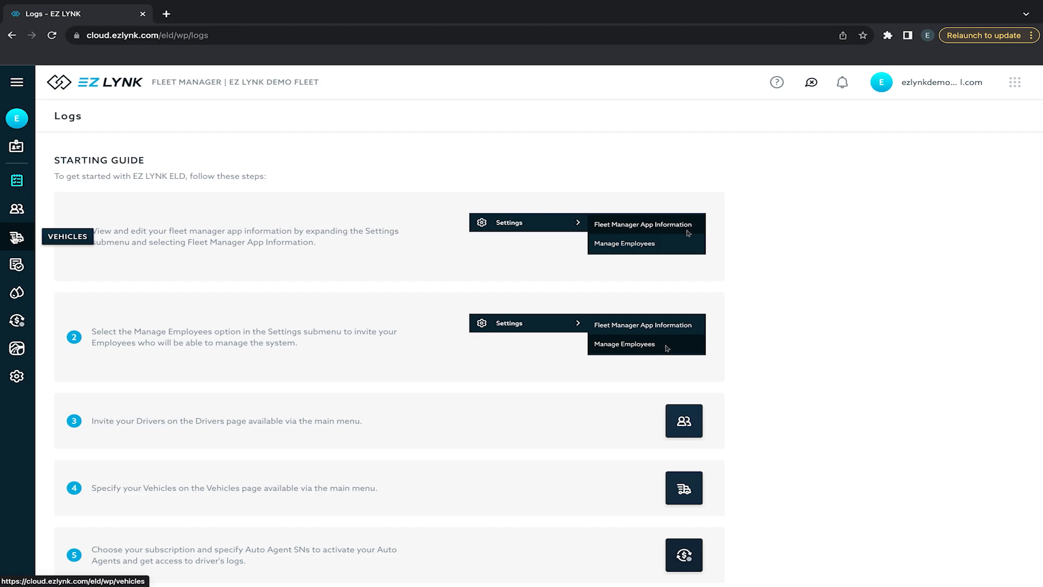
{"action": "left_click", "coordinate": [16, 237]}
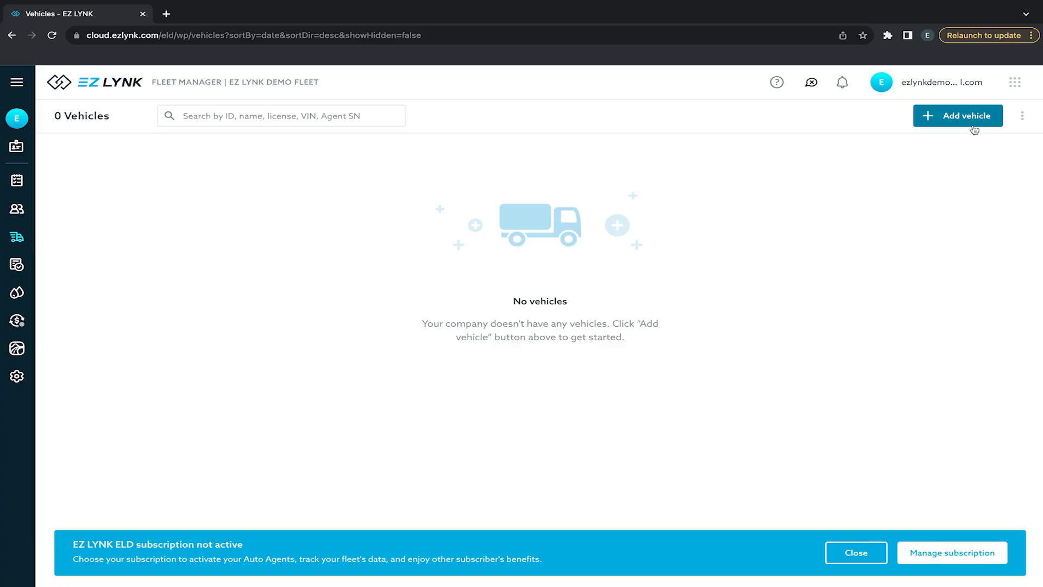
{"action": "left_click", "coordinate": [974, 128]}
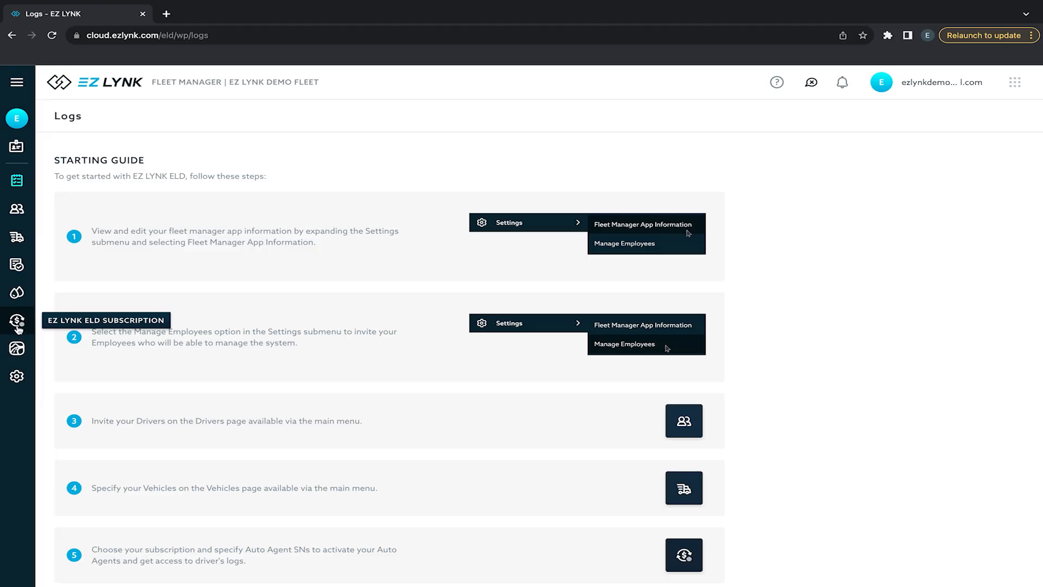
- Subscribe to the ELD • DVIR • IFTA plan with one Auto Agent SN, past the in-use warning
{"action": "left_click", "coordinate": [18, 326]}
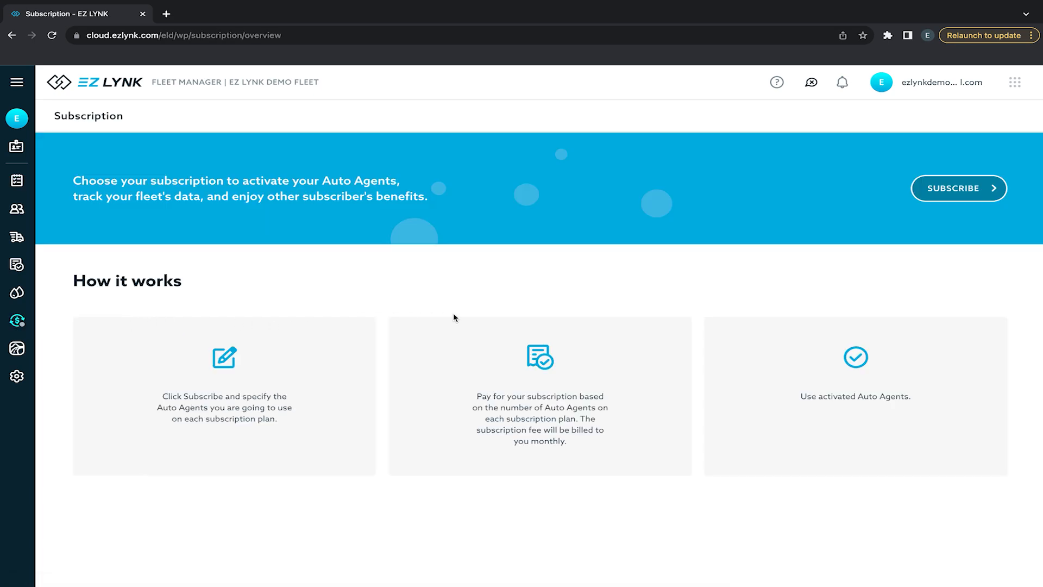
{"action": "left_click", "coordinate": [945, 191]}
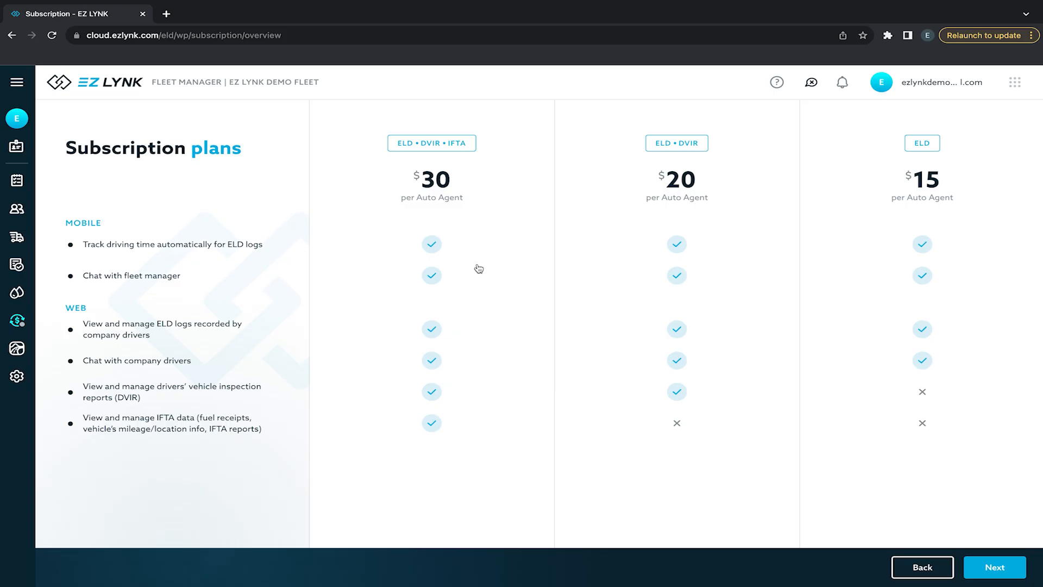
{"action": "left_click", "coordinate": [458, 186]}
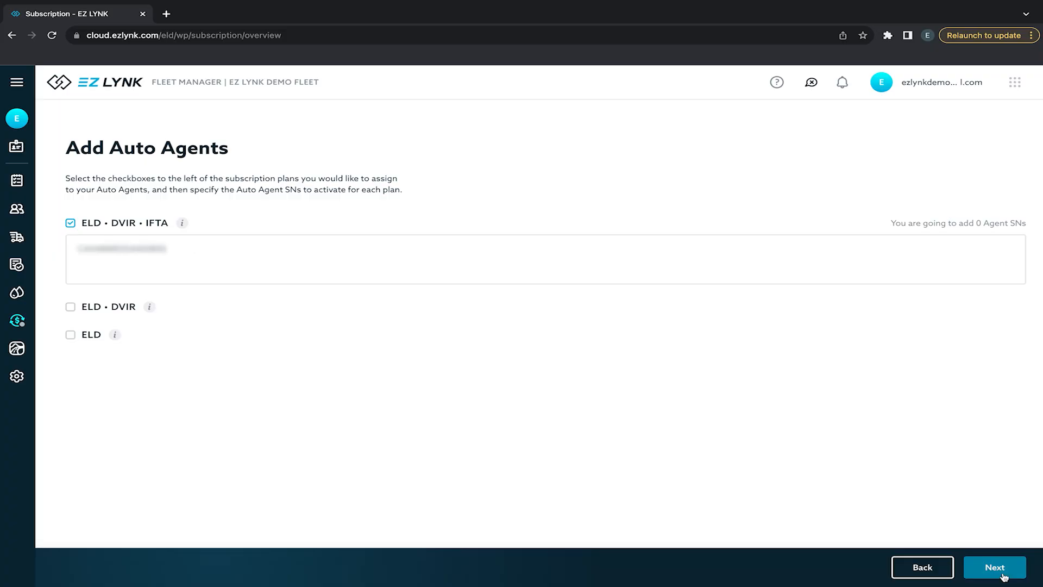
{"action": "left_click", "coordinate": [1003, 576]}
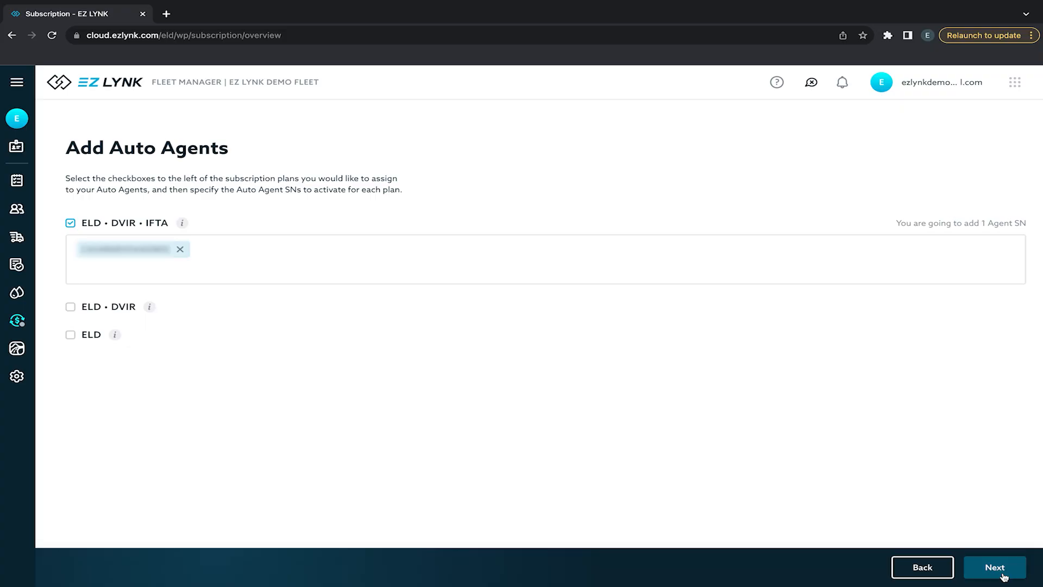
{"action": "left_click", "coordinate": [652, 391]}
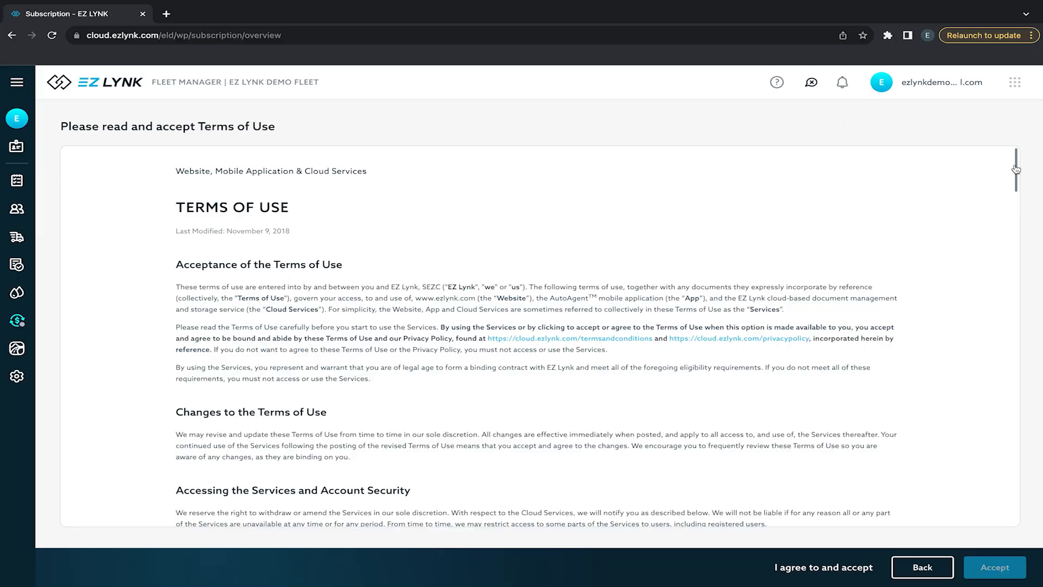
- Scroll to the end of the Terms of Use and accept them, bringing up the $30.00 monthly ELD • DVIR • IFTA Auto Agent review
{"action": "scroll", "coordinate": [1009, 258], "scroll_direction": "down", "scroll_amount": 20}
{"action": "scroll", "coordinate": [1009, 258], "scroll_direction": "down", "scroll_amount": 15}
{"action": "left_click", "coordinate": [1000, 568]}
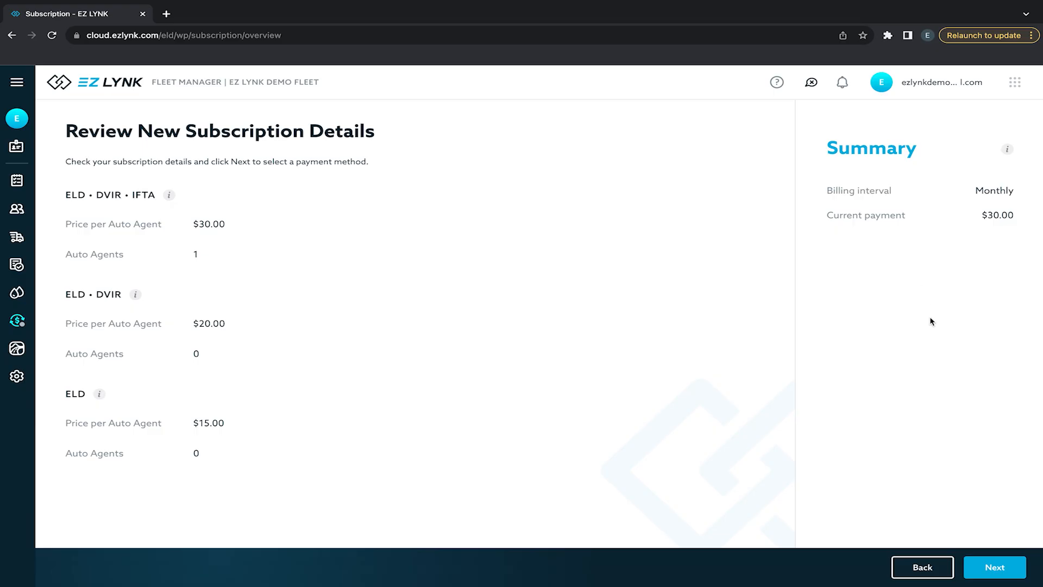
- Continue past the subscription review, confirm with the account password, then close the Add New Vehicle form
{"action": "left_click", "coordinate": [987, 569]}
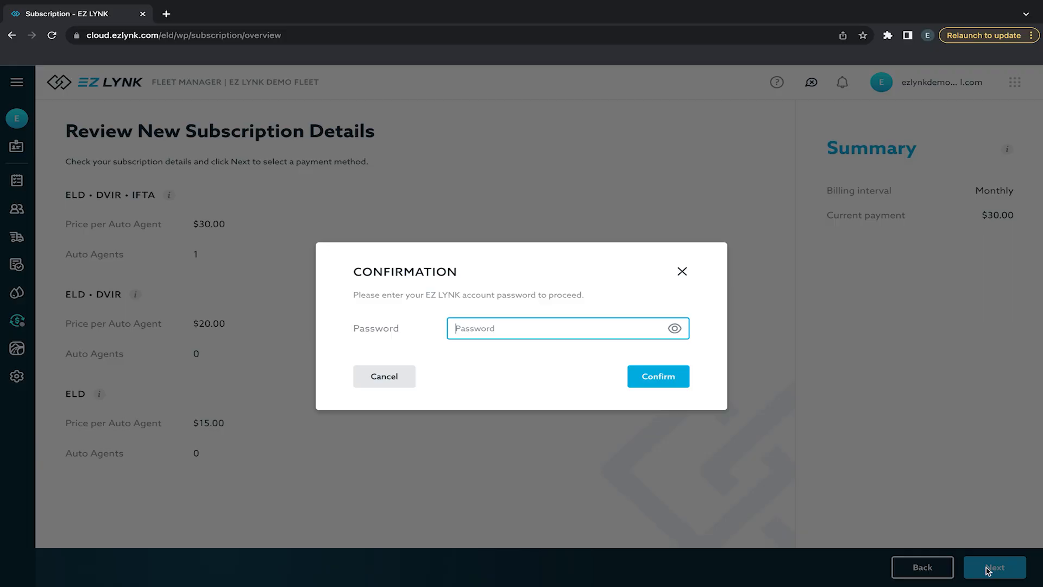
{"action": "type", "text": "••••••••••"}
{"action": "left_click", "coordinate": [678, 383]}
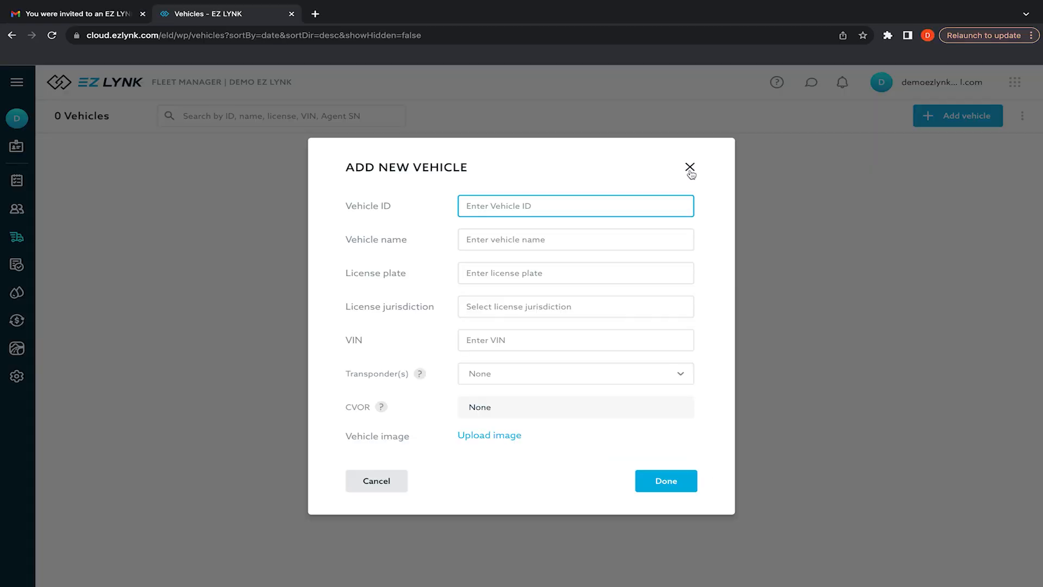
{"action": "left_click", "coordinate": [689, 169]}
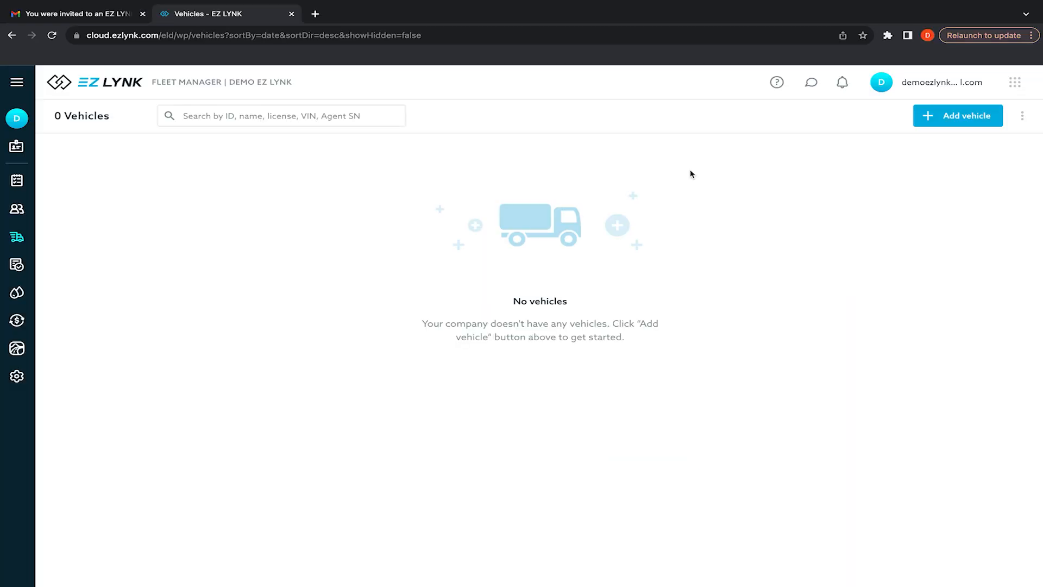